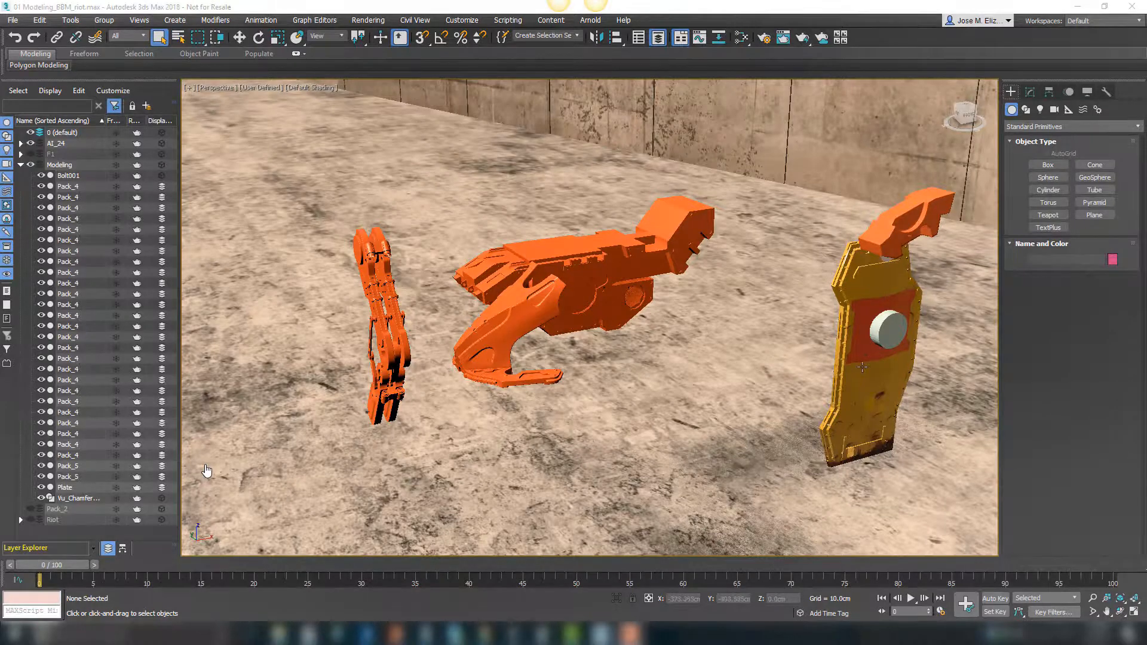
Cut the cylinder out of the red Plate with a Boolean compound object set to Subtract.
alt+middle_drag(862, 372, 787, 353)
click(795, 330)
key(z)
scroll(611, 326, down, 3)
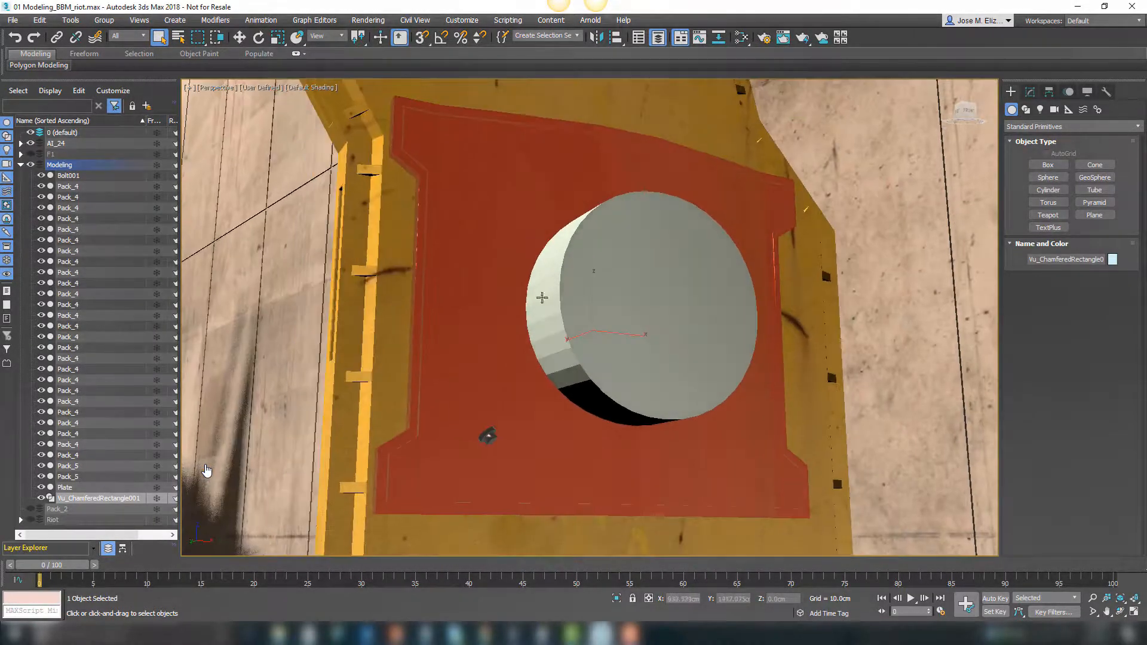
click(540, 297)
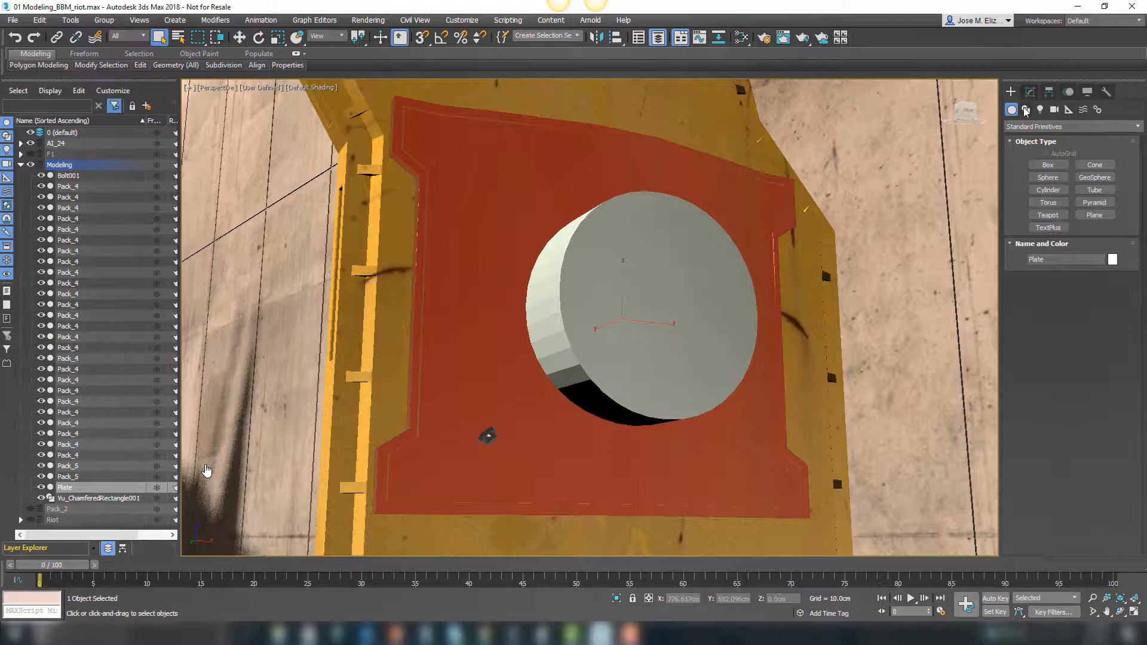
click(1037, 126)
click(1052, 160)
click(1103, 191)
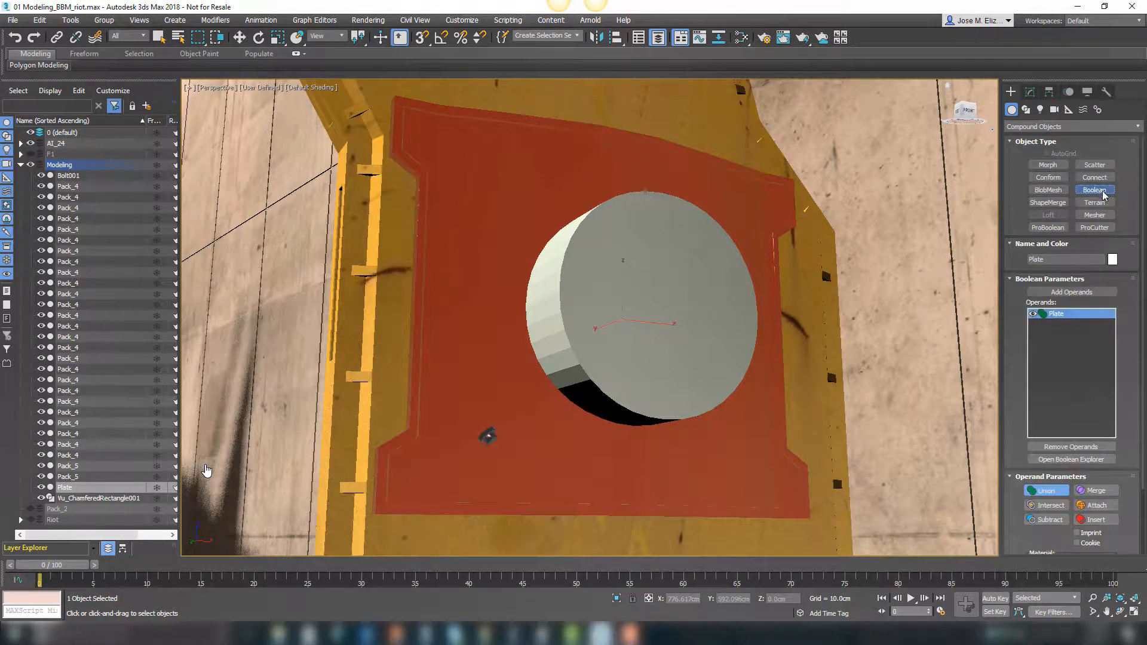
click(1056, 293)
click(714, 305)
click(1046, 520)
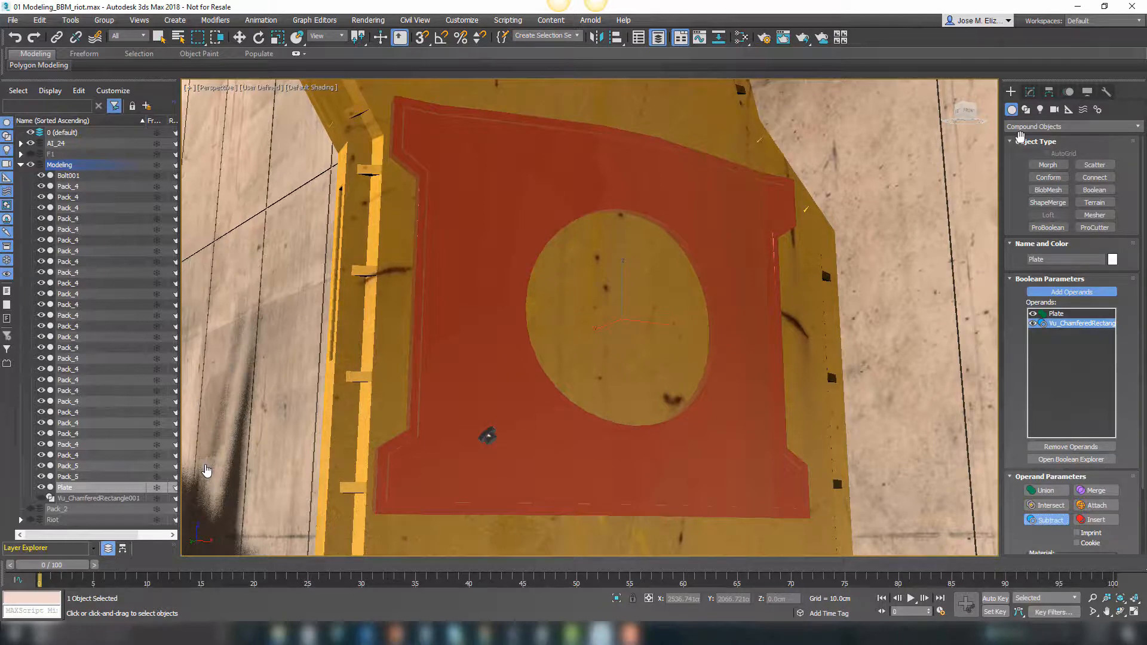
Shift the Boolean cut-out slightly on the Plate and set its chamfered rectangle's fillet radius to 4.4.
click(1030, 92)
alt+middle_drag(565, 269, 618, 292)
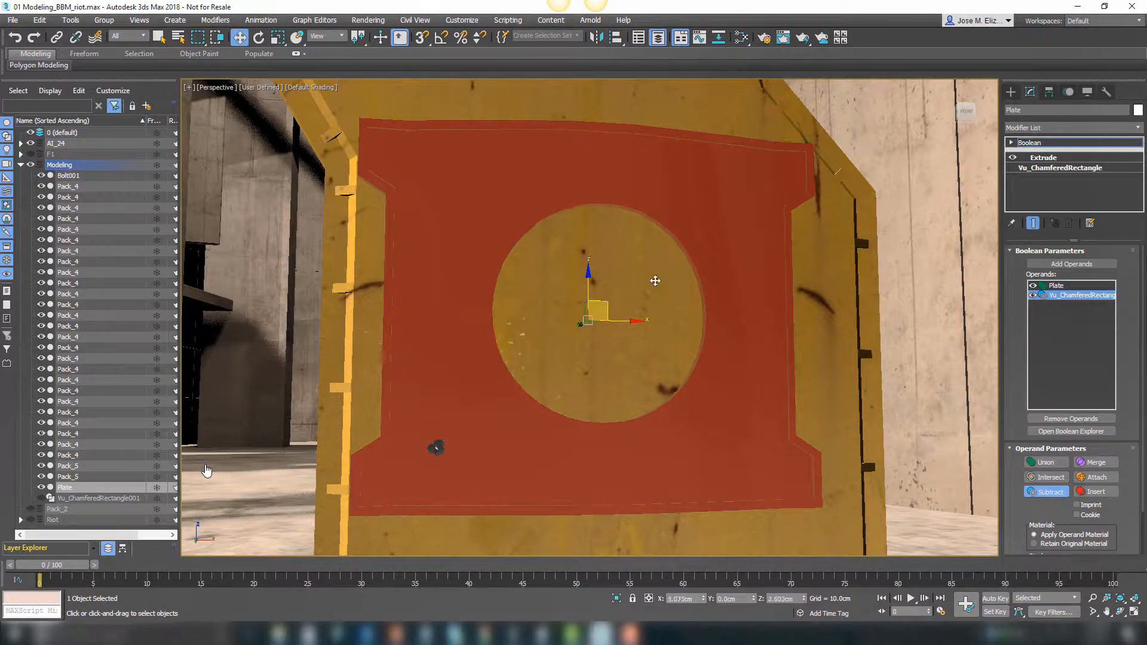
mouse_move(567, 292)
mouse_down()
mouse_move(643, 348)
mouse_move(619, 299)
mouse_move(538, 283)
mouse_move(583, 286)
mouse_move(578, 297)
mouse_up()
click(1061, 170)
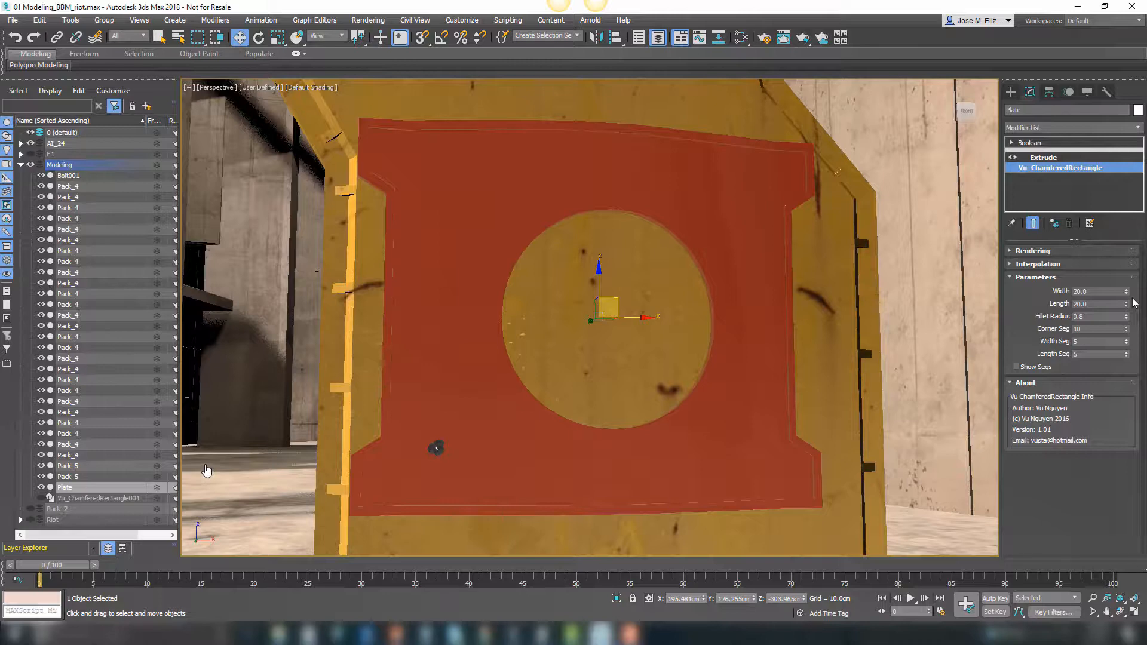
drag(1126, 316, 1134, 350)
alt+middle_drag(657, 327, 699, 321)
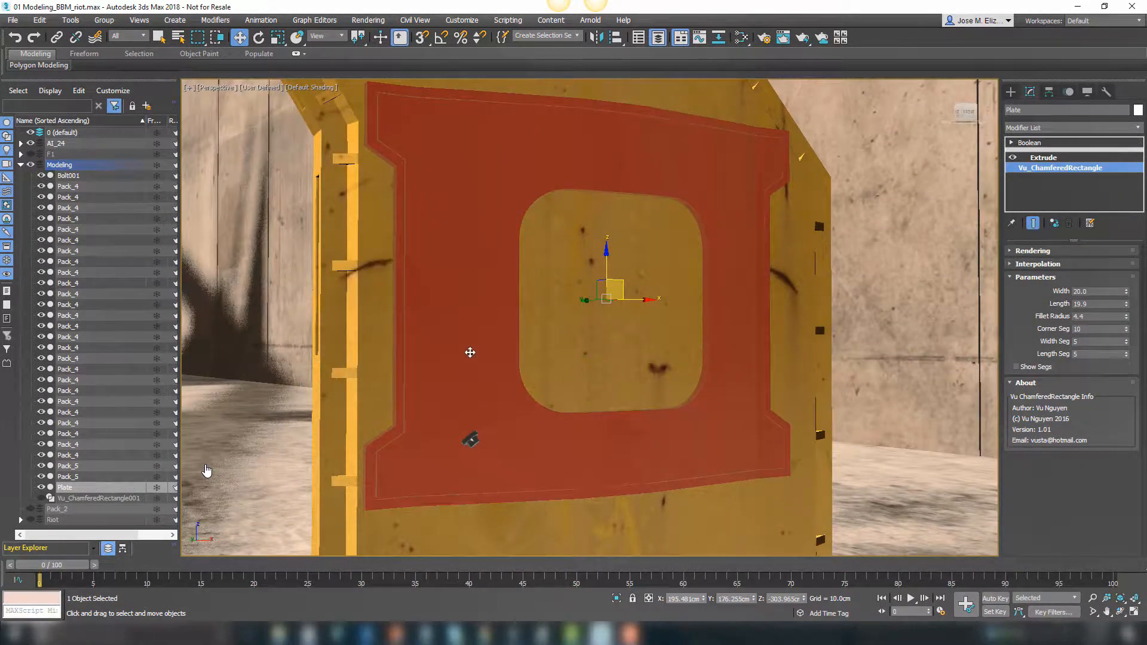
Clone the Plate in place twice as references, keeping the suggested names.
key(ctrl+v)
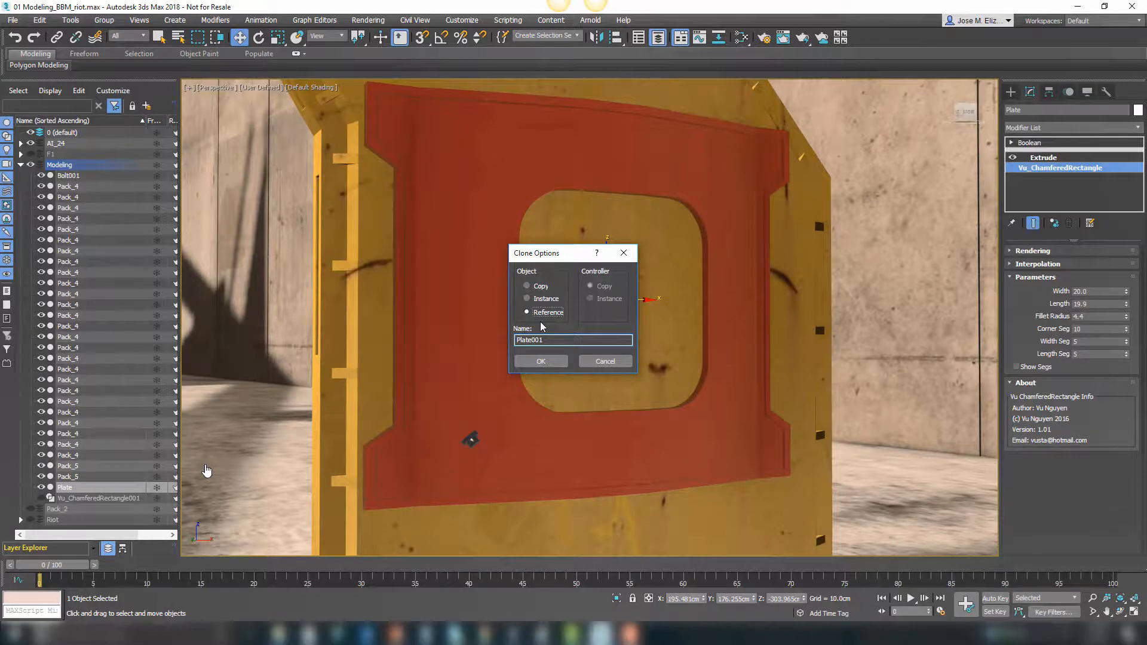
click(539, 361)
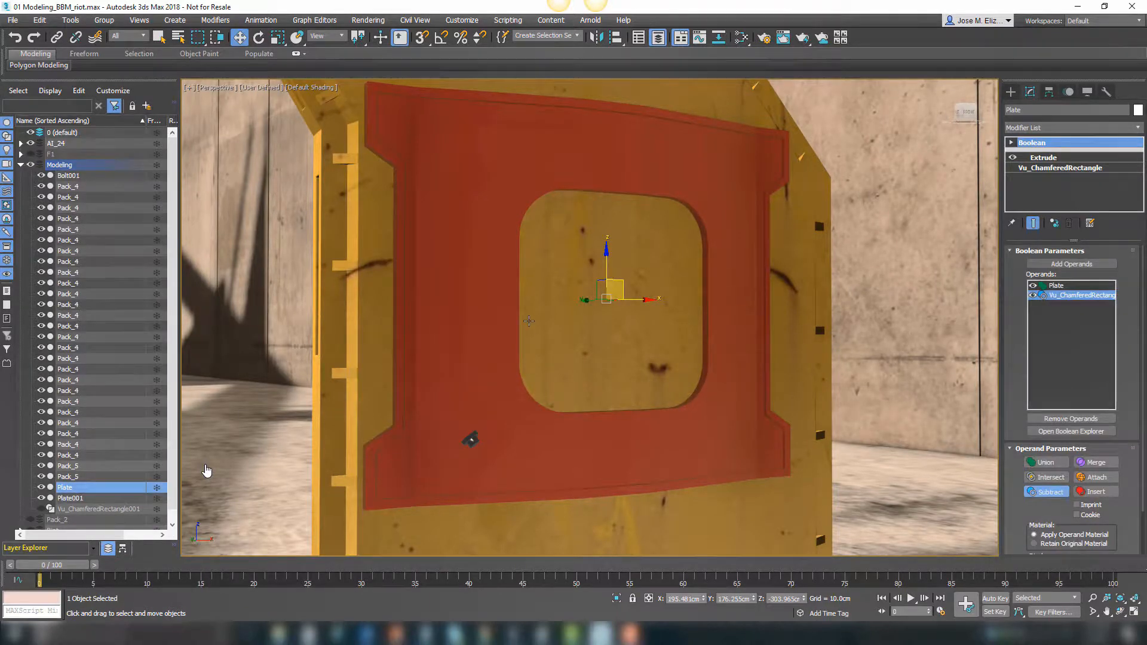
key(ctrl+v)
click(544, 364)
Add an Edit Spline modifier to Plate001 to extract the outline of the opening.
middle_drag(628, 350, 621, 352)
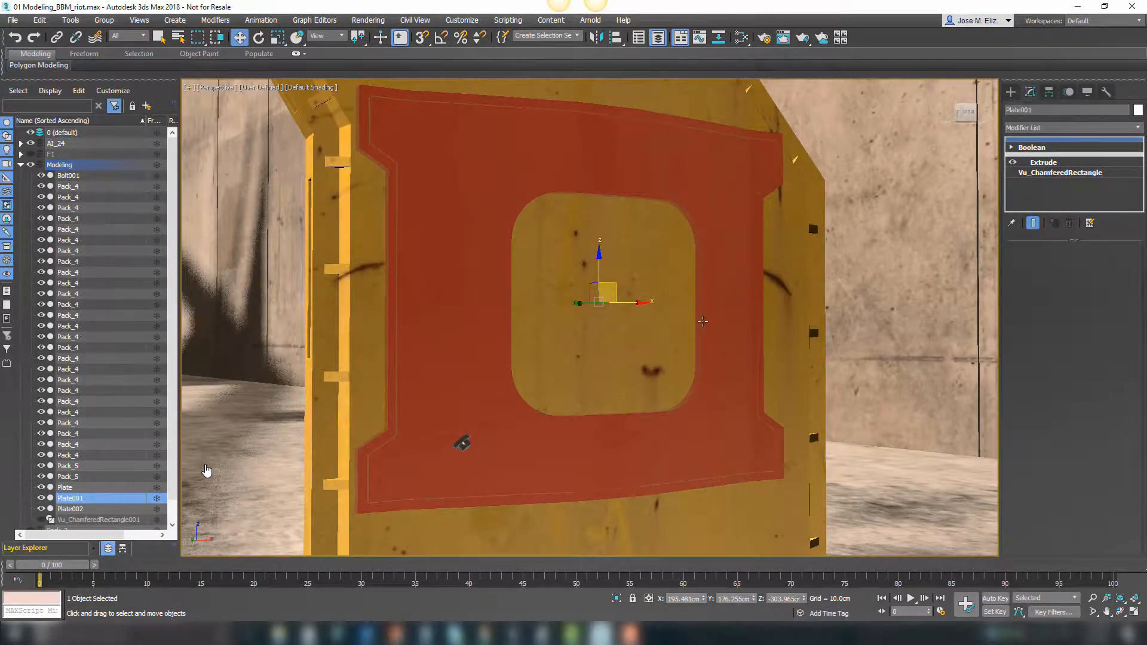
middle_drag(702, 322, 678, 346)
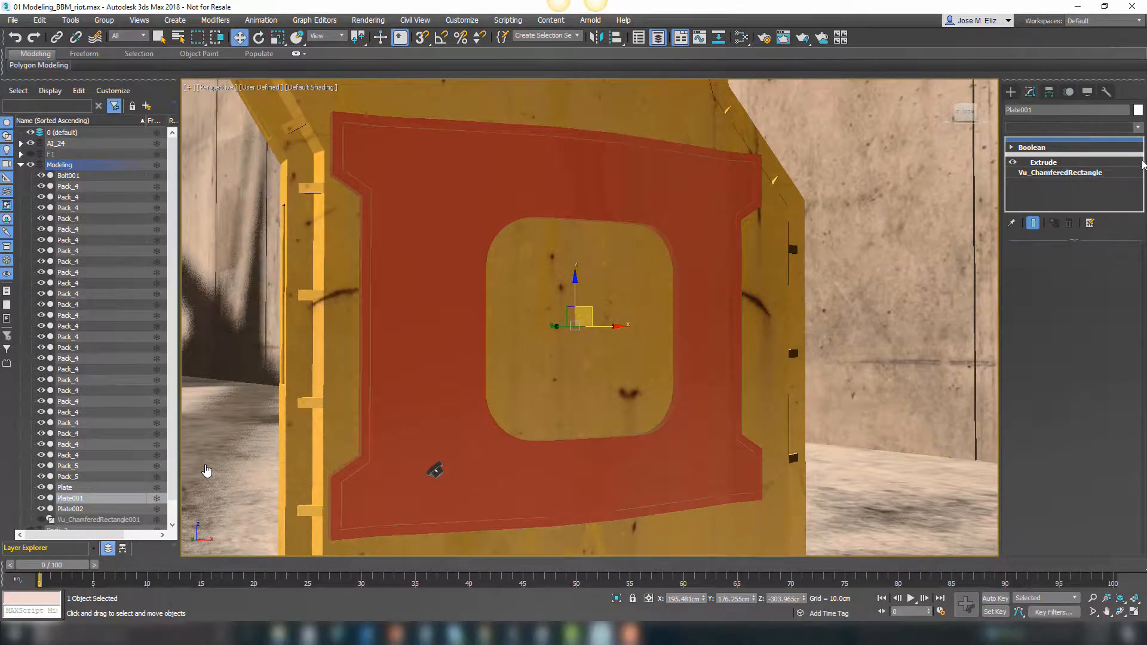
click(1135, 128)
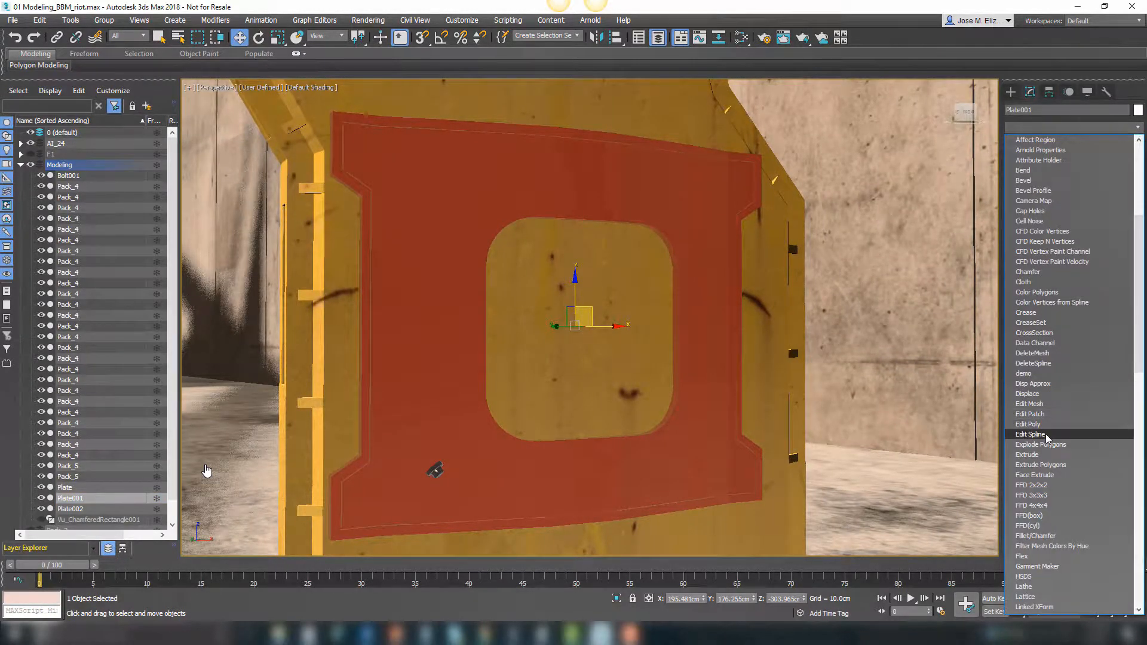
click(1031, 435)
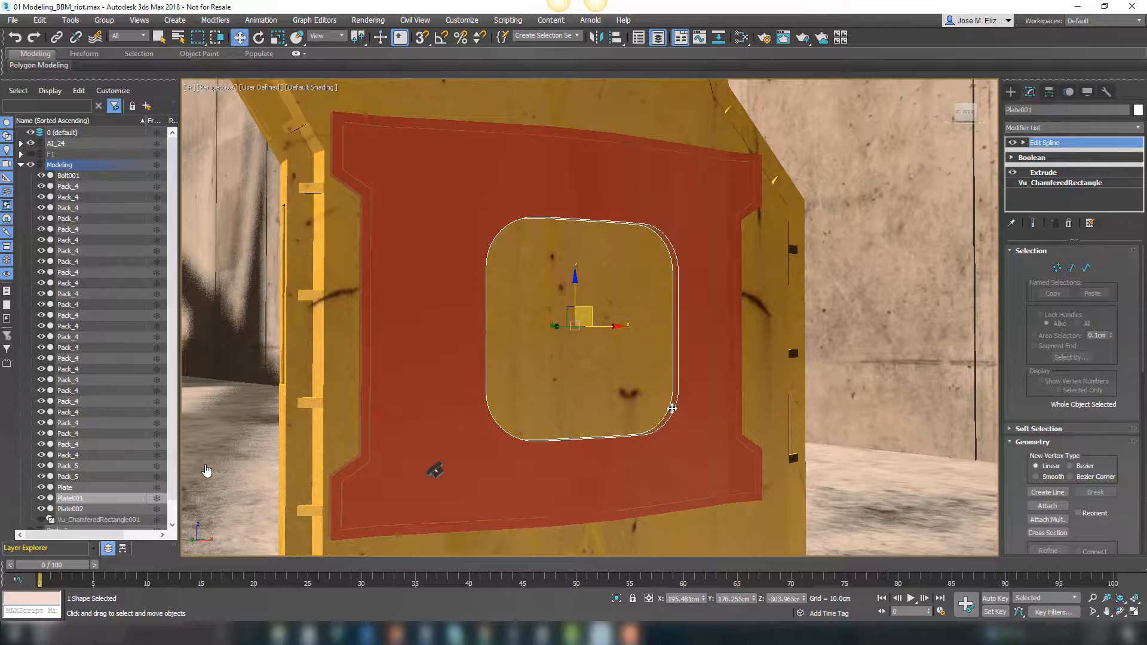
Add a Sweep modifier to Plate001 with the built-in Bar section, and show edged faces.
alt+middle_drag(672, 409, 640, 415)
click(1104, 128)
drag(1140, 167, 1142, 442)
click(1032, 516)
alt+middle_drag(532, 390, 597, 359)
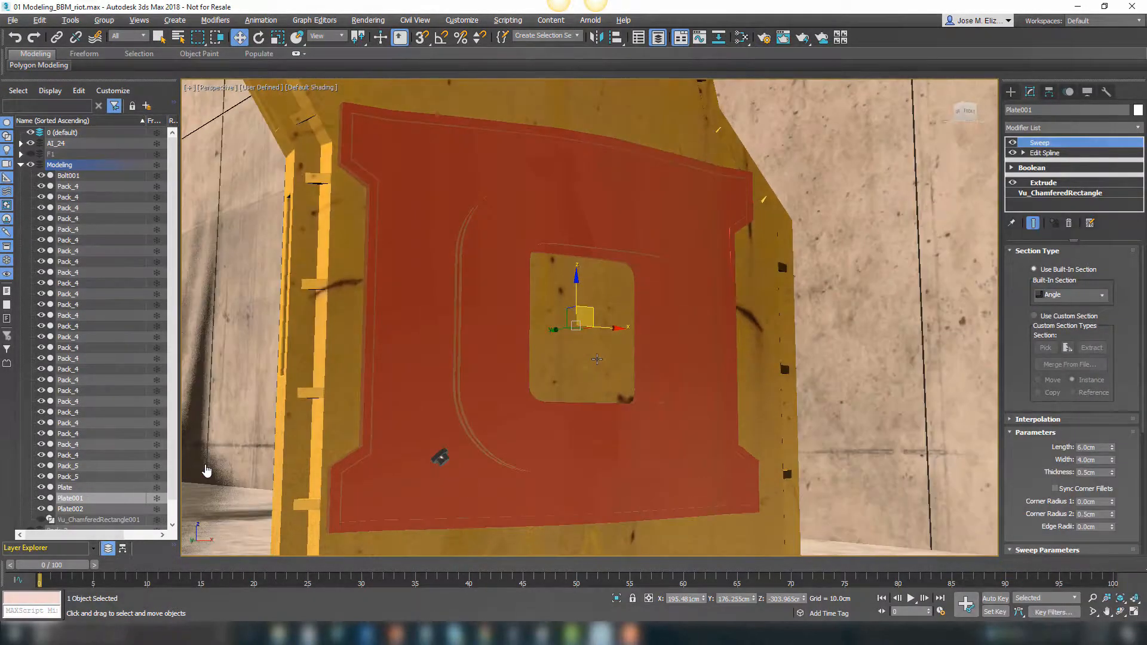
scroll(597, 360, up, 3)
key(F4)
click(1070, 295)
click(1065, 313)
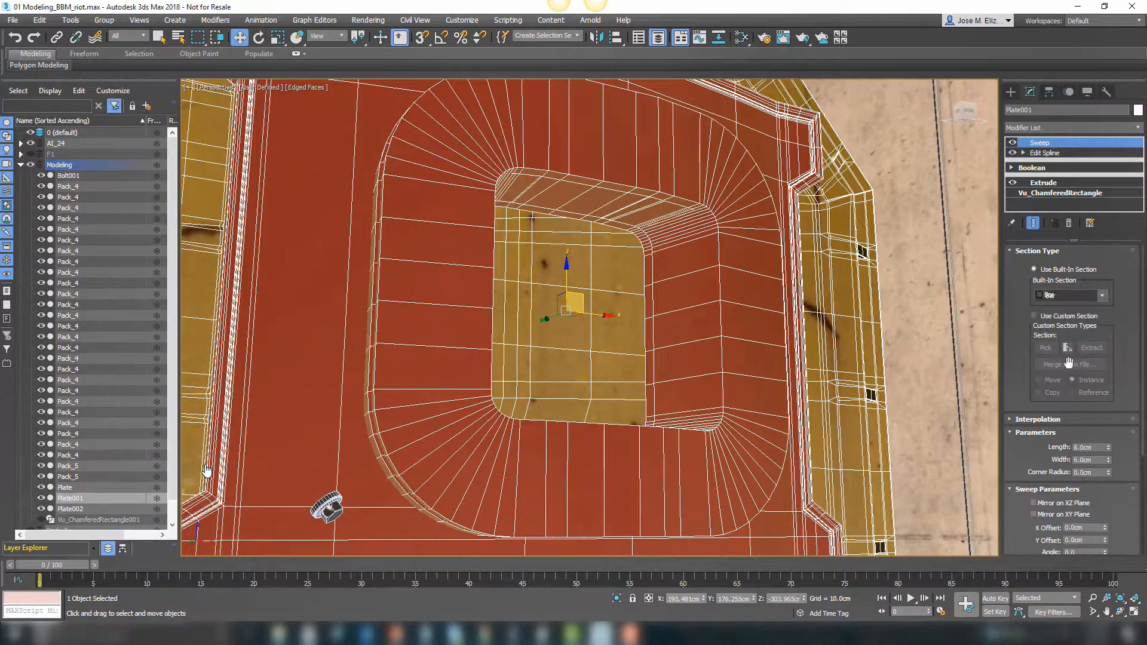
Set the swept bar's length and width to 2 cm and its corner radius to about 0.33 cm.
double_click(1090, 448)
text(2)
key(Tab)
text(2)
key(Tab)
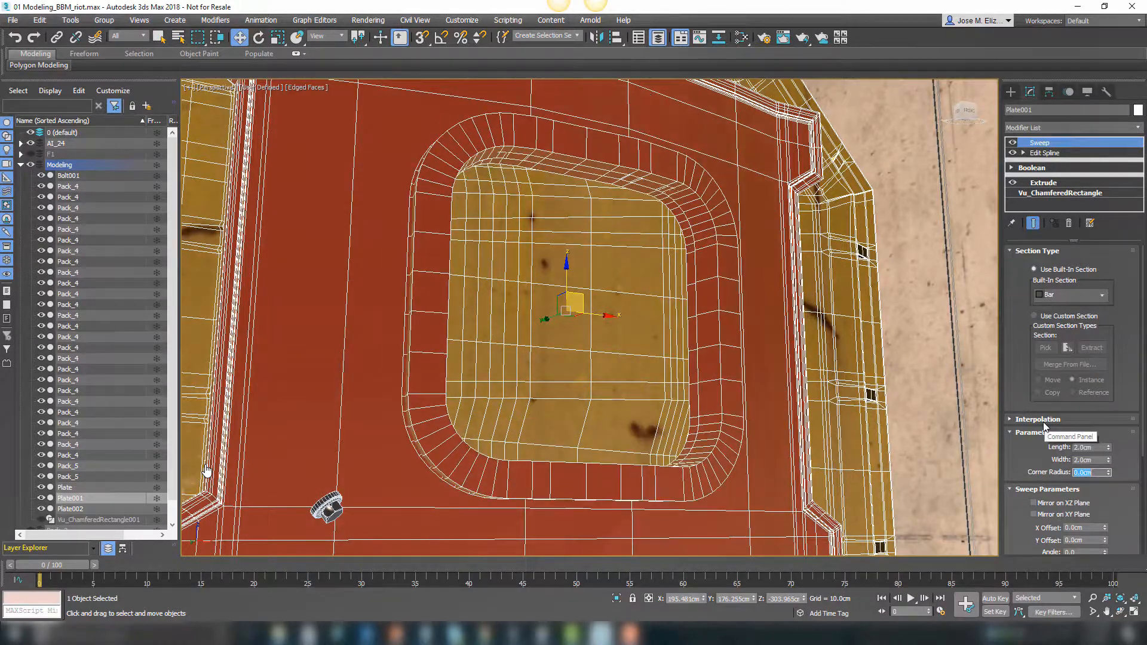
drag(1109, 472, 1107, 454)
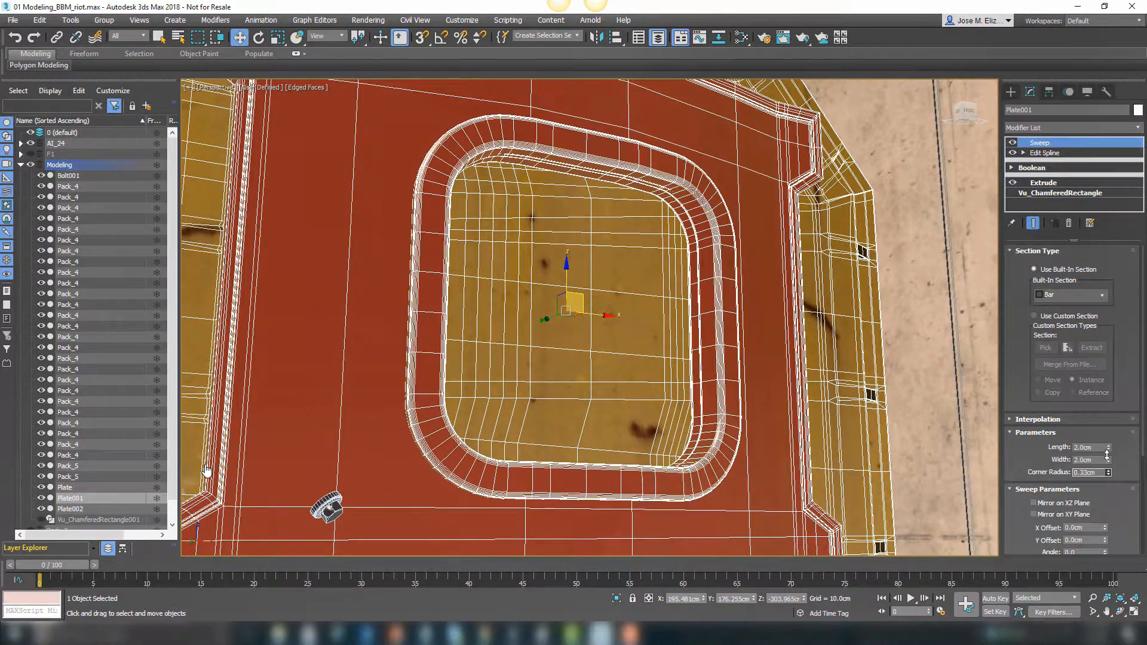
Move the cut-out operand in Plate001's Boolean and set the chamfered rectangle's fillet radius to 2.7.
click(1049, 167)
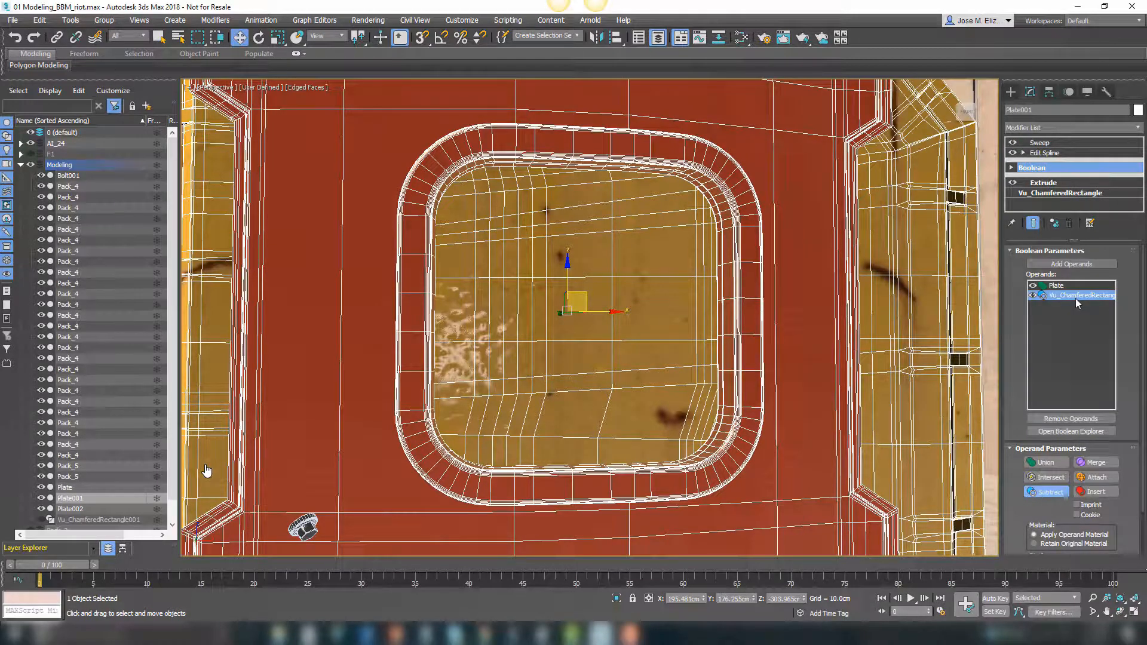
key(1)
mouse_move(578, 302)
mouse_down()
mouse_move(562, 282)
mouse_move(579, 321)
mouse_move(570, 263)
mouse_move(589, 326)
mouse_move(569, 282)
mouse_up()
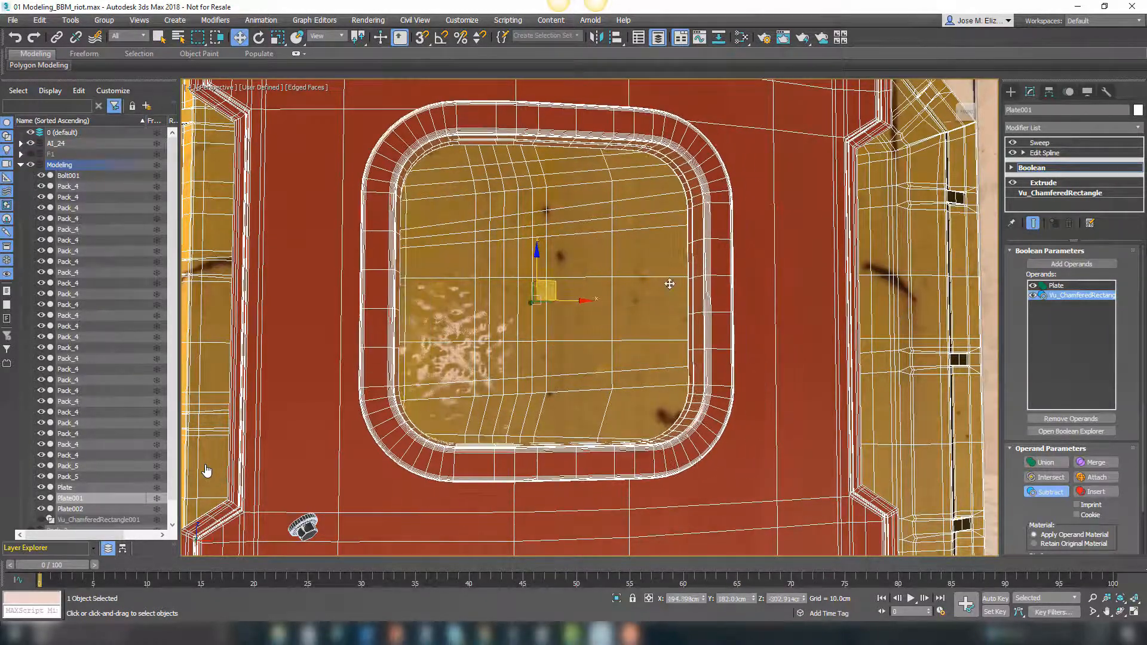
click(1087, 195)
drag(1128, 306, 1128, 323)
alt+middle_drag(524, 319, 602, 263)
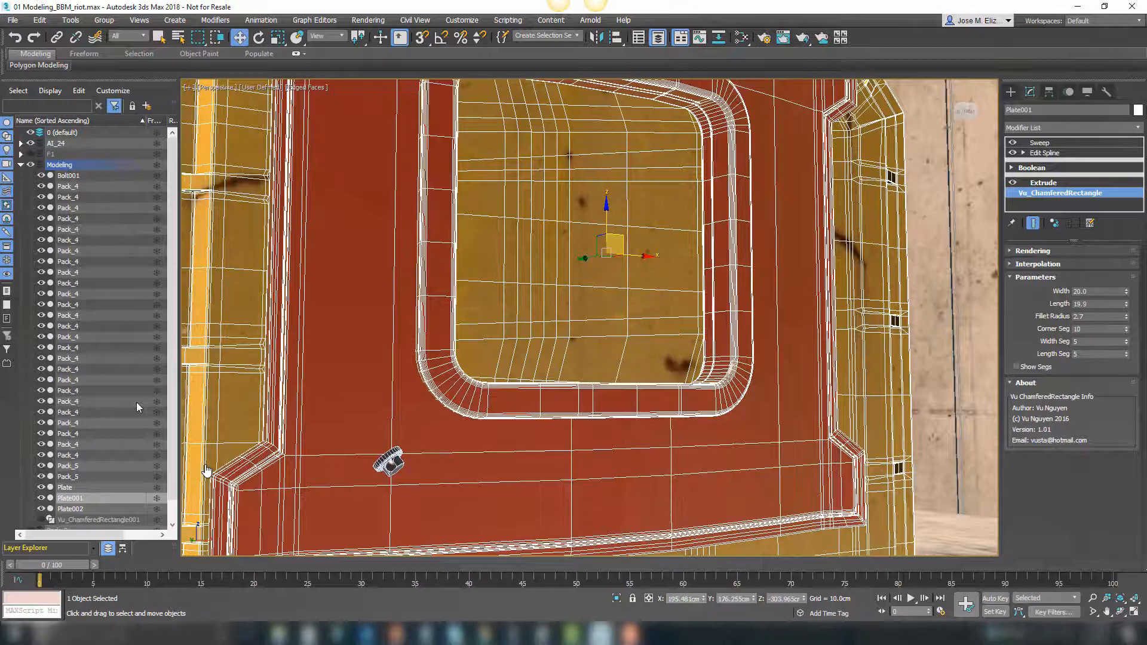
Add an Edit Spline modifier to Plate002 so its opening can serve as a curve.
click(75, 509)
click(1096, 128)
scroll(1023, 404, down, 10)
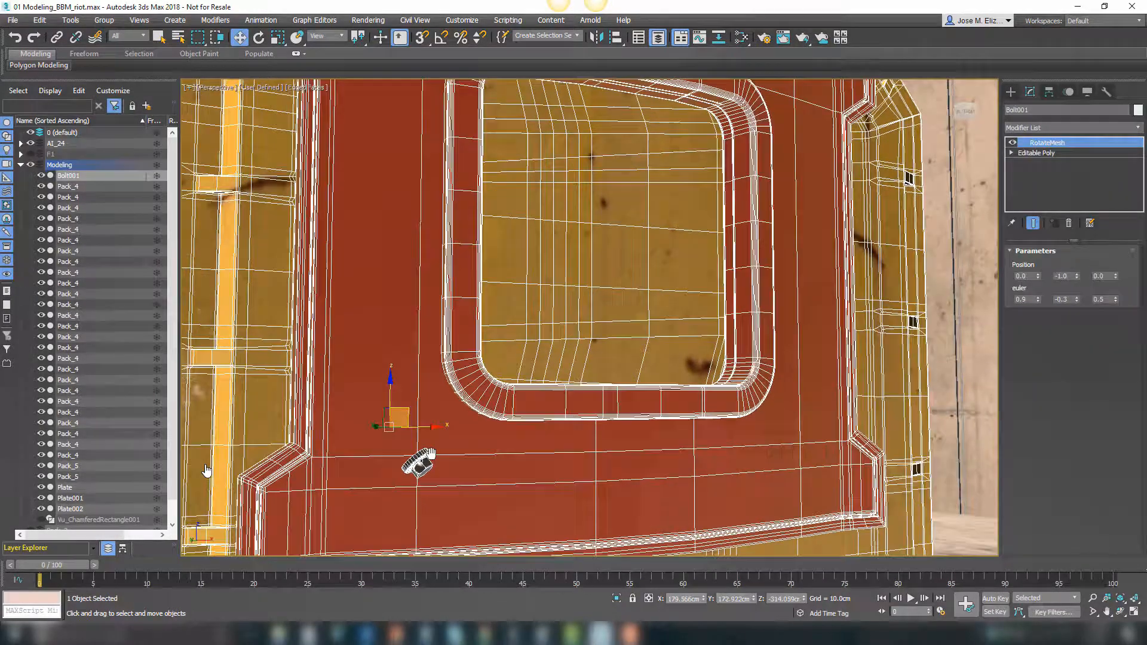
Add an ACloneOnCurve modifier to Bolt001 and pick Plate002 as the curve to follow.
scroll(597, 364, up, 10)
middle_drag(432, 454, 585, 383)
scroll(585, 382, down, 2)
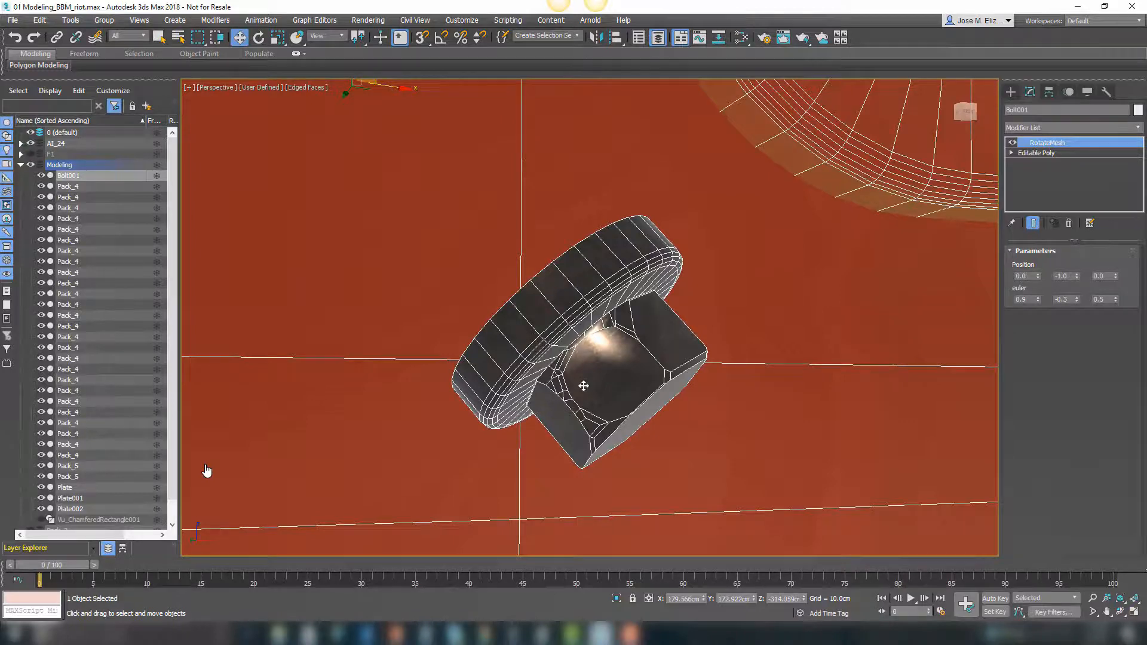
scroll(584, 386, down, 8)
scroll(641, 391, down, 5)
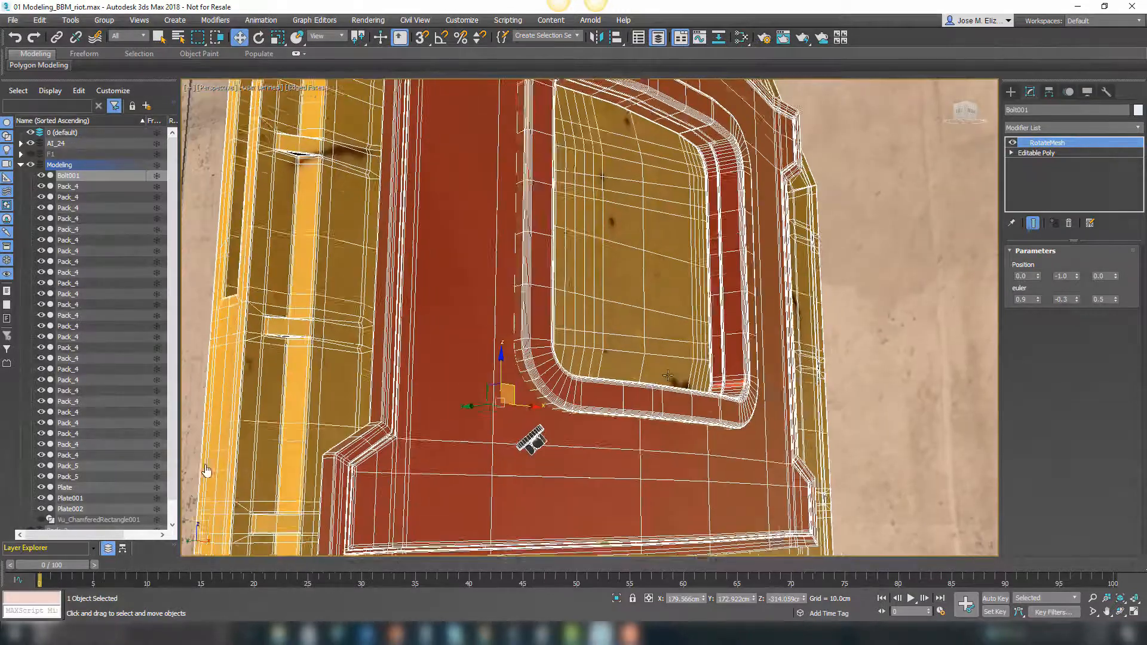
alt+middle_drag(641, 390, 627, 383)
middle_drag(627, 383, 567, 454)
click(1102, 128)
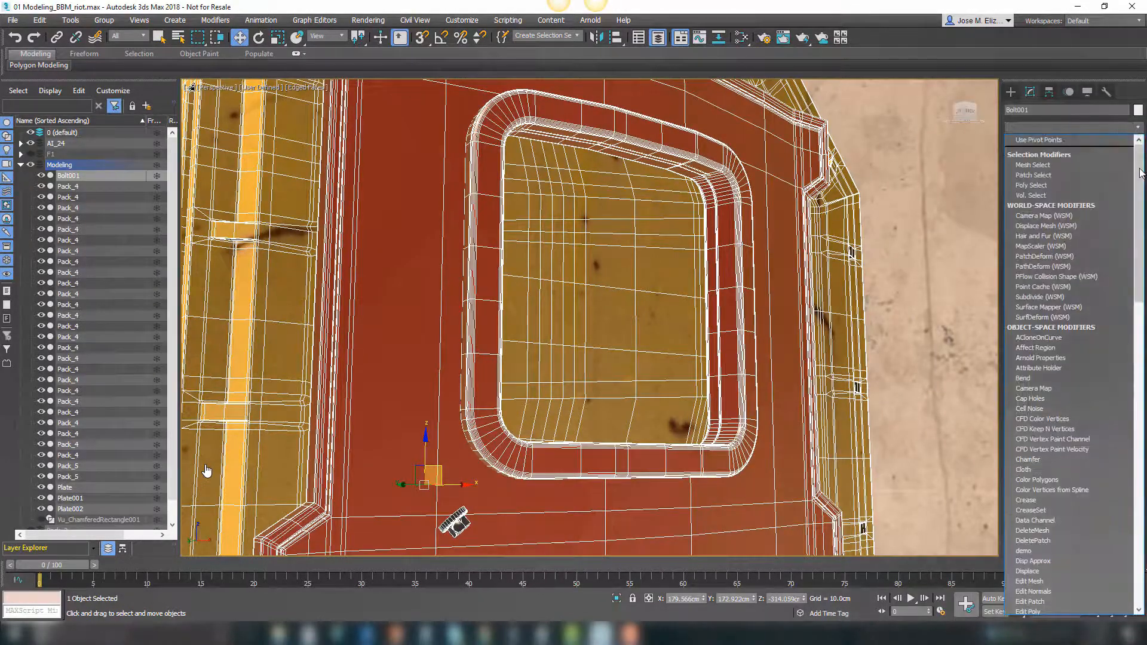
click(1071, 338)
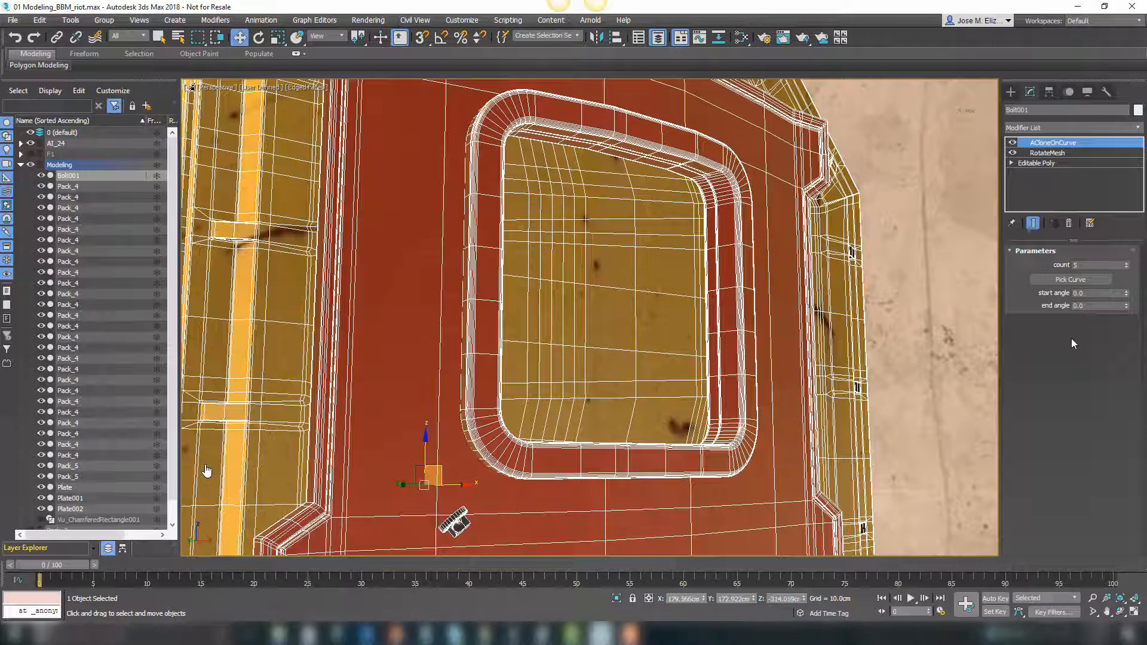
click(1071, 280)
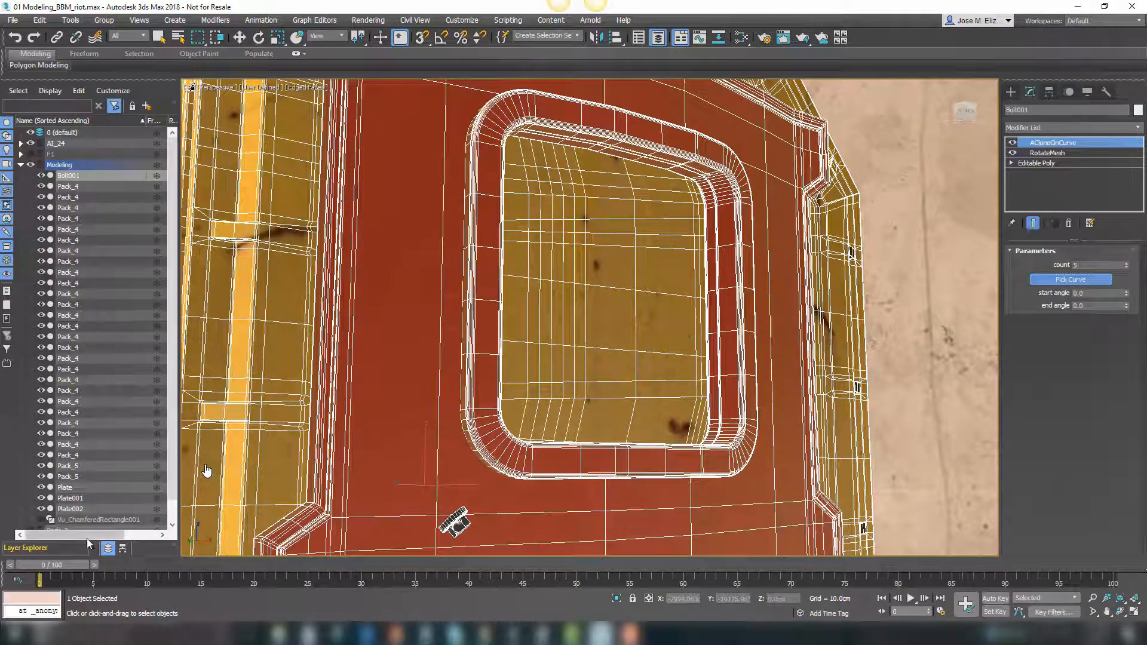
click(84, 509)
alt+middle_drag(604, 367, 529, 387)
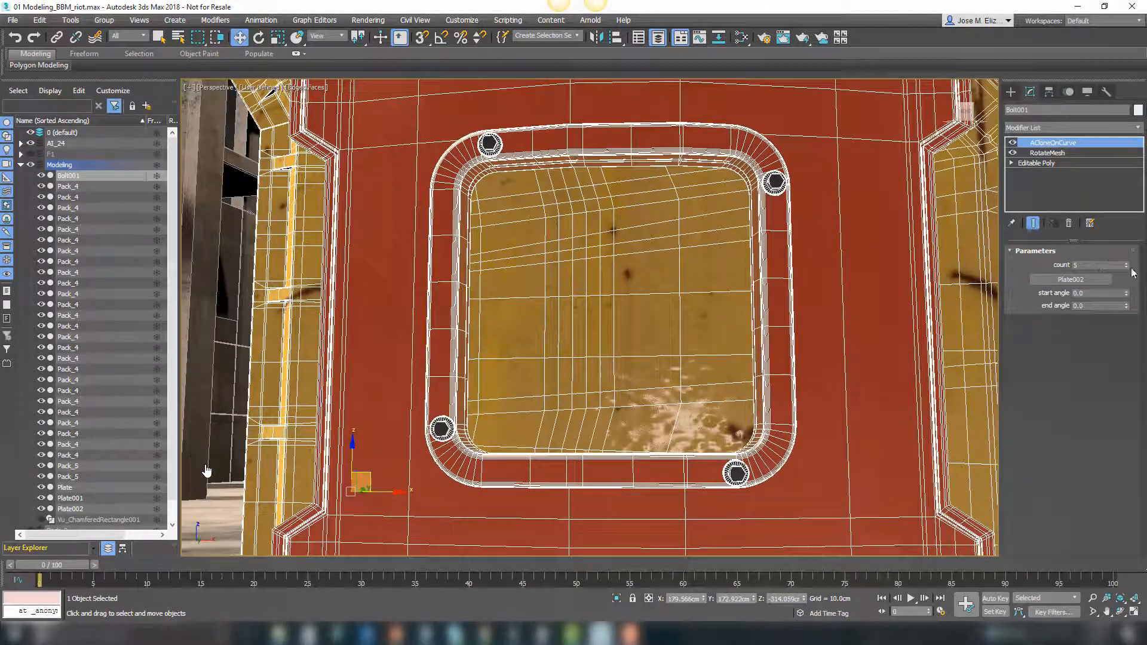
Raise the bolt's clone count to ring the frame with about 20 bolts, and hide edged faces.
drag(1127, 266, 1126, 256)
mouse_move(628, 335)
alt+middle_down()
mouse_move(628, 361)
mouse_move(711, 359)
mouse_move(631, 371)
mouse_move(621, 322)
mouse_move(667, 296)
mouse_move(679, 318)
mouse_move(669, 326)
alt+middle_up()
key(F4)
Reposition the cut-out operand in the original Plate's Boolean and set the rectangle's fillet radius to 9.0.
click(78, 487)
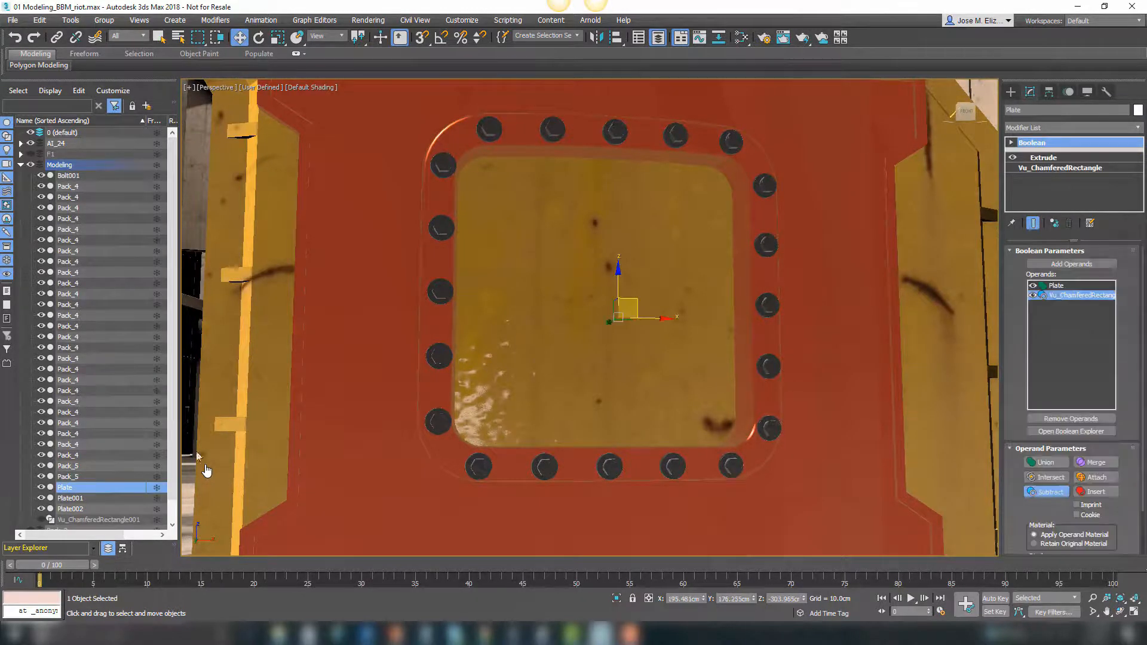
drag(600, 297, 572, 278)
mouse_move(584, 277)
alt+middle_down()
mouse_move(592, 354)
mouse_move(649, 362)
mouse_move(587, 274)
alt+middle_up()
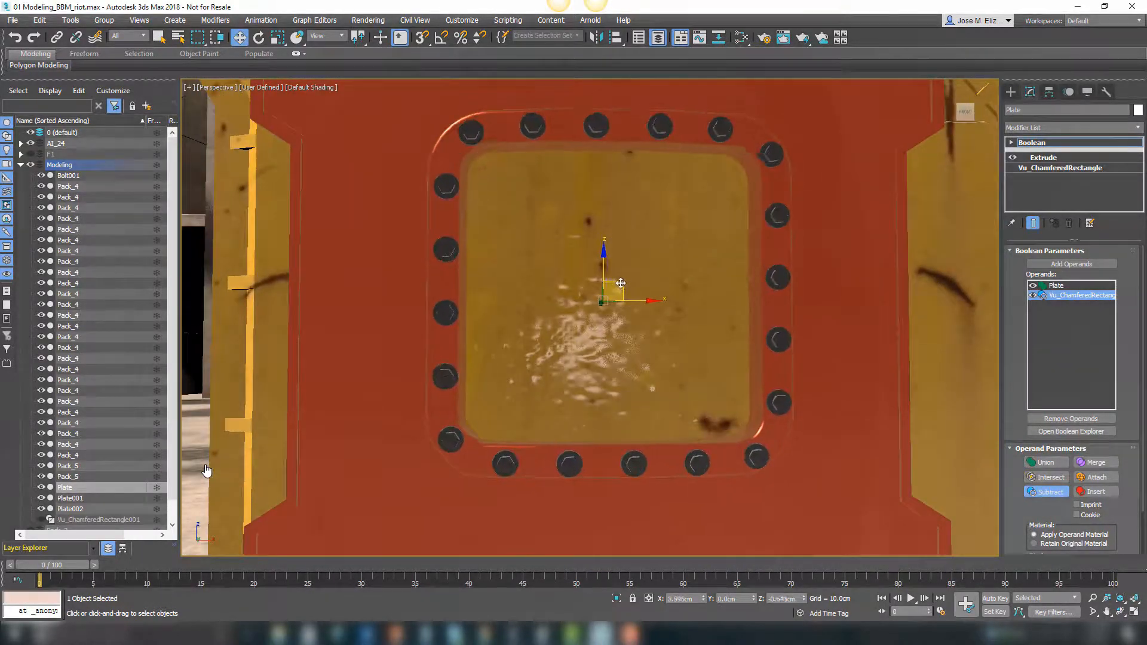
click(1046, 170)
drag(1126, 318, 1127, 323)
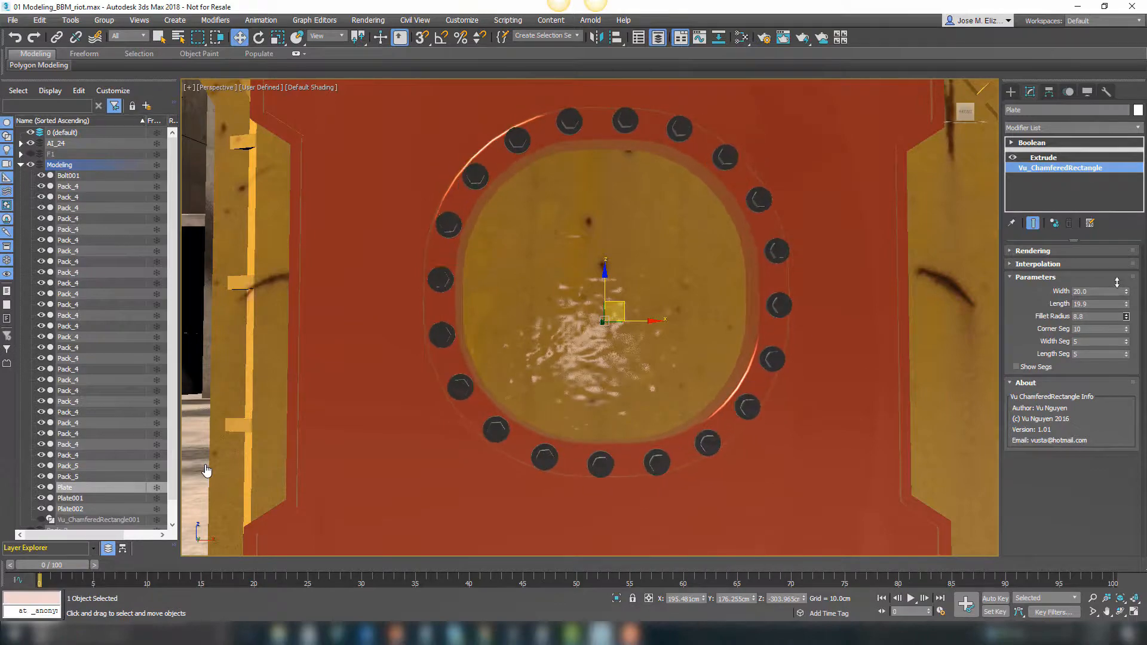
scroll(673, 270, down, 4)
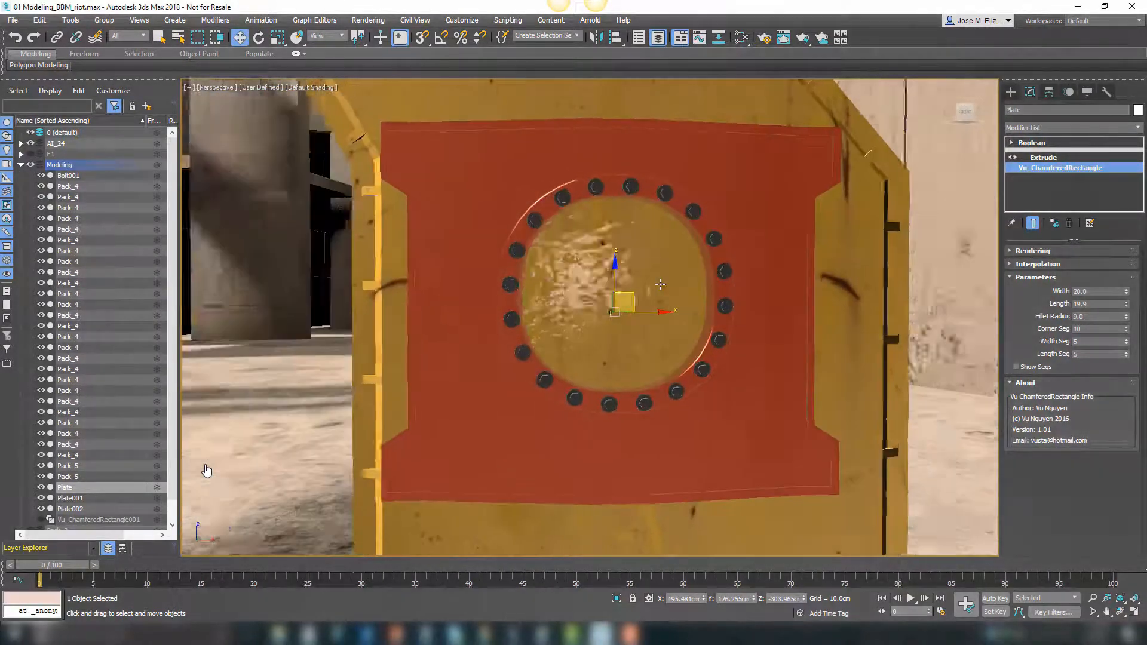